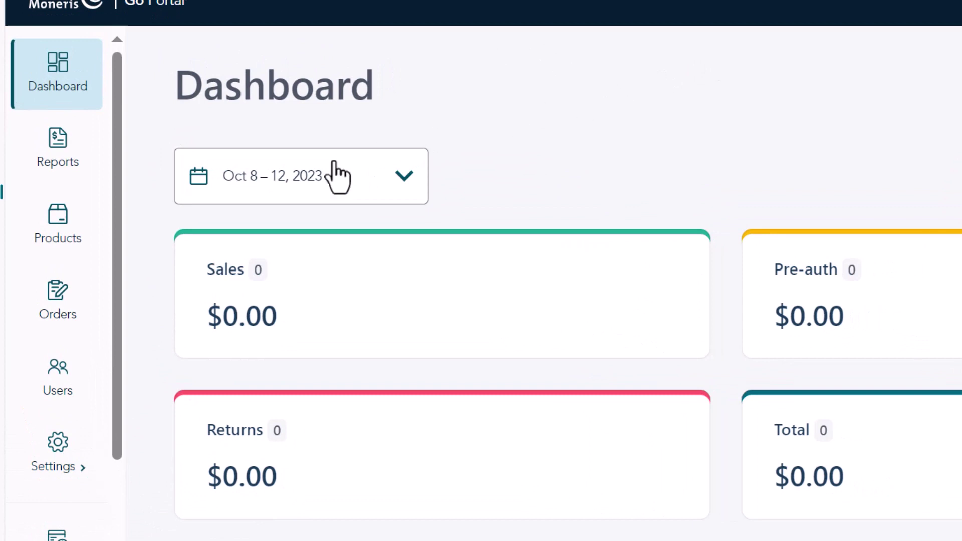
Create a new product category named 'Books' in the Products categories list.
left_click(82, 231)
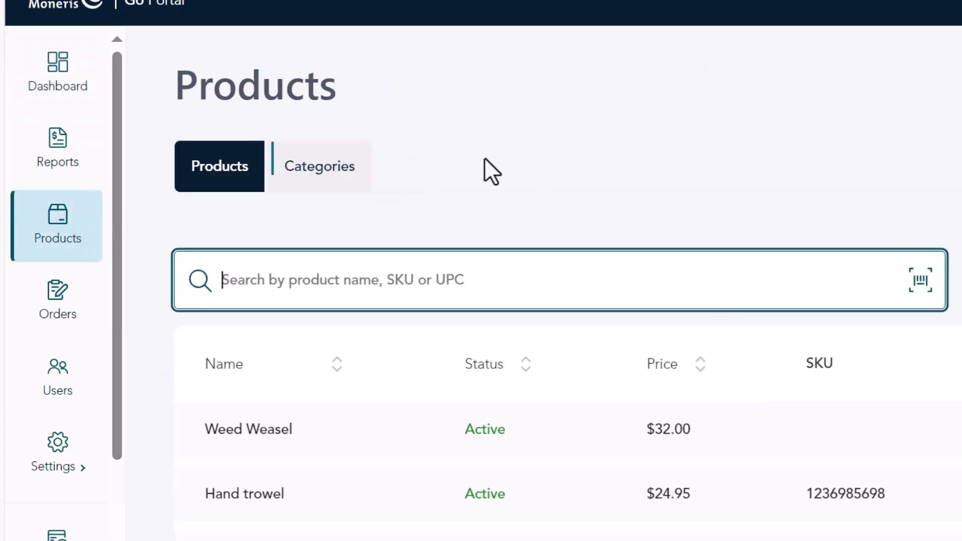
left_click(304, 168)
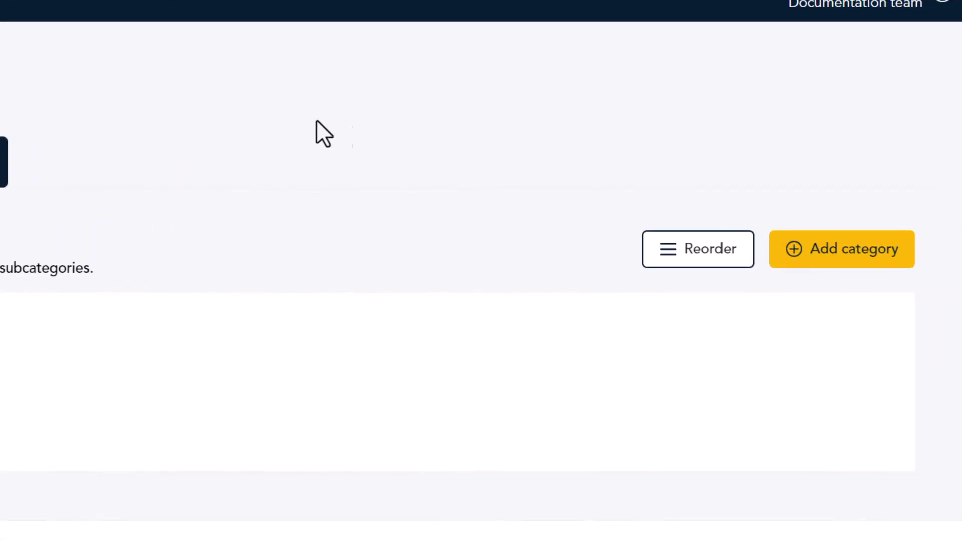
left_click(851, 260)
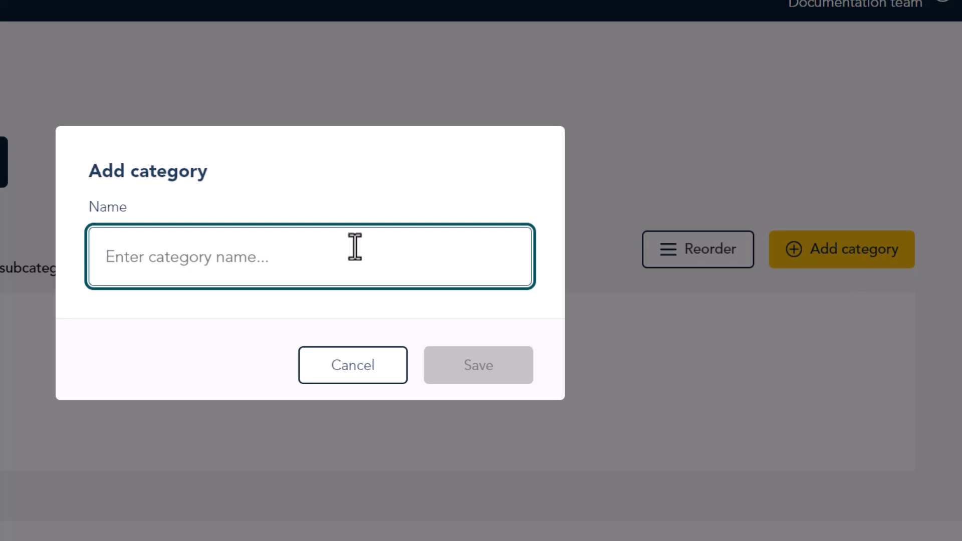
type("B")
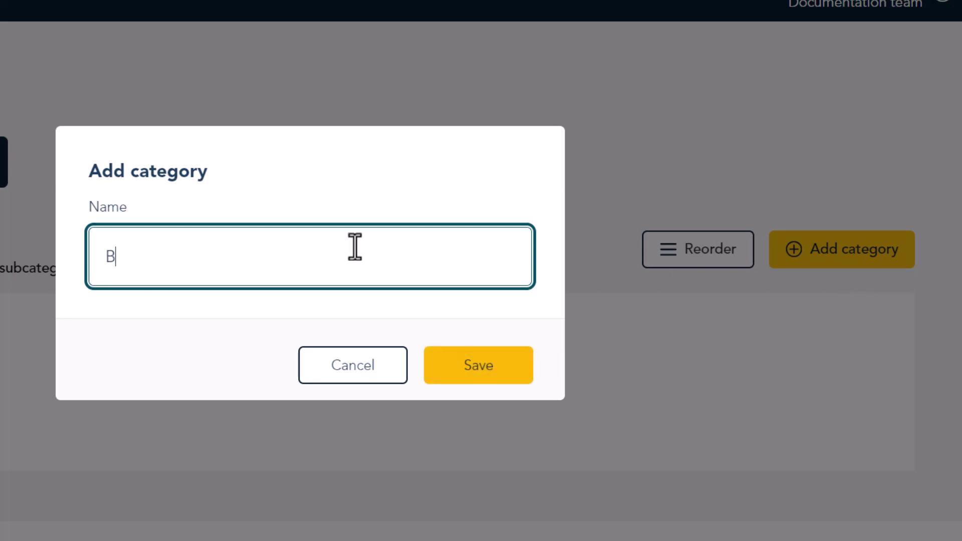
type("ooks")
left_click(461, 370)
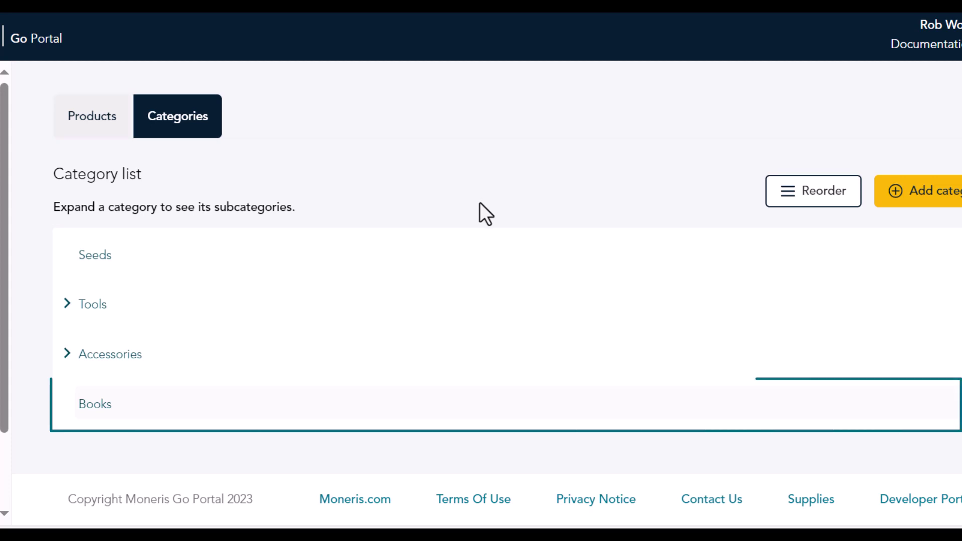
Append '& DVDs' to the Books category's name so it reads 'Books & DVDs'.
mouse_move(279, 405)
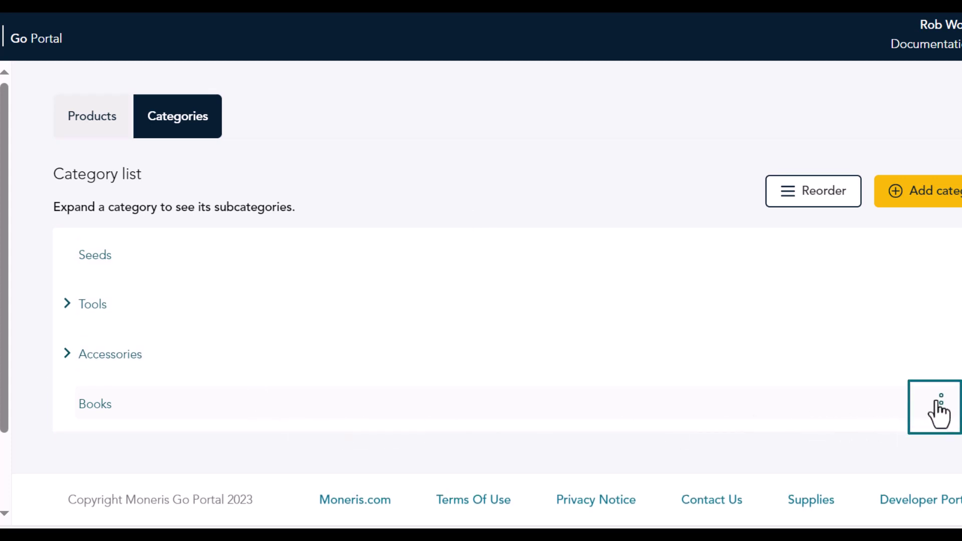
left_click(941, 403)
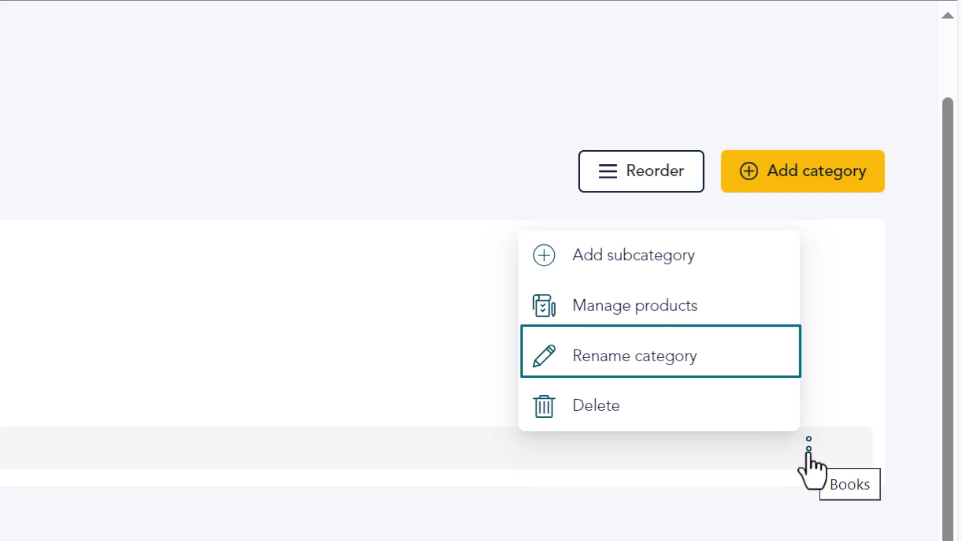
left_click(762, 363)
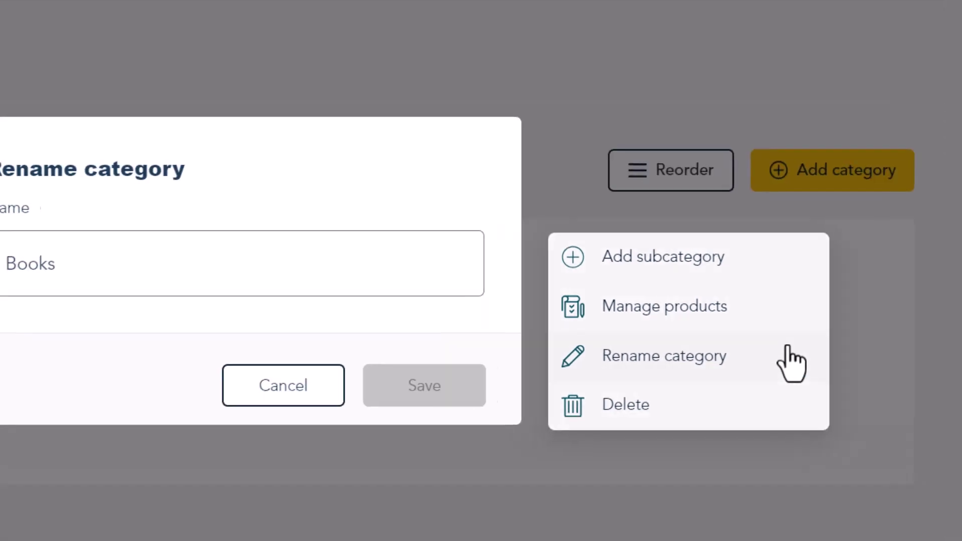
left_click(571, 283)
type("& DVDs")
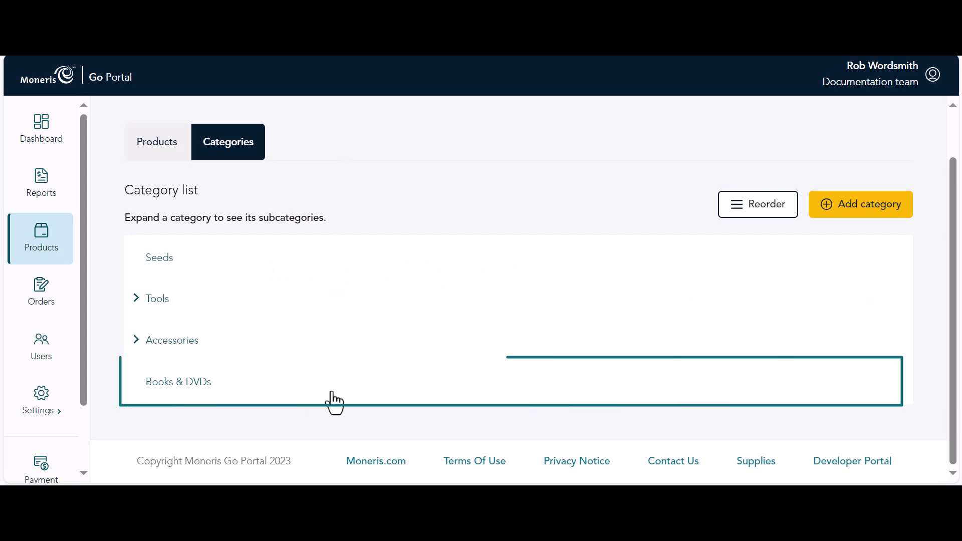
Add a 'Books' subcategory under Books & DVDs and expand the category to show it.
mouse_move(345, 391)
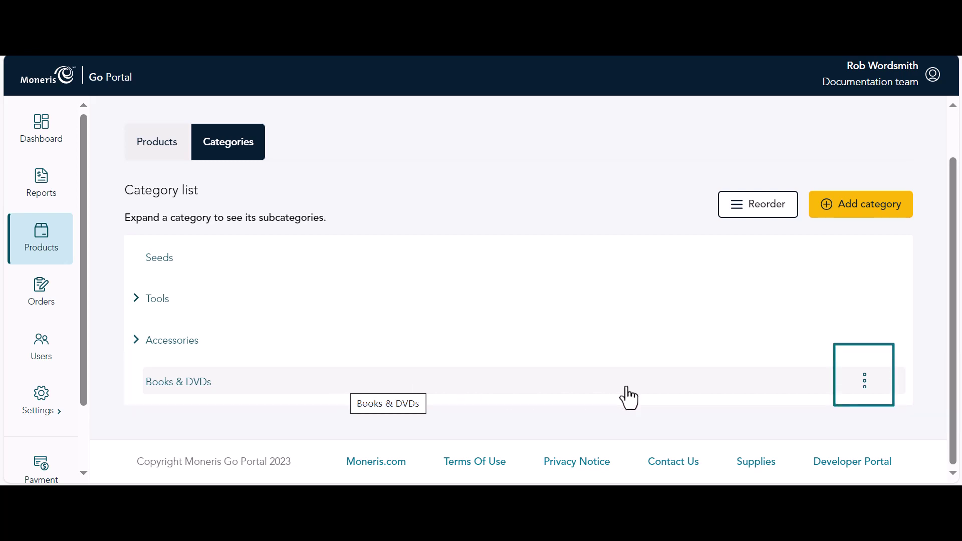
left_click(867, 385)
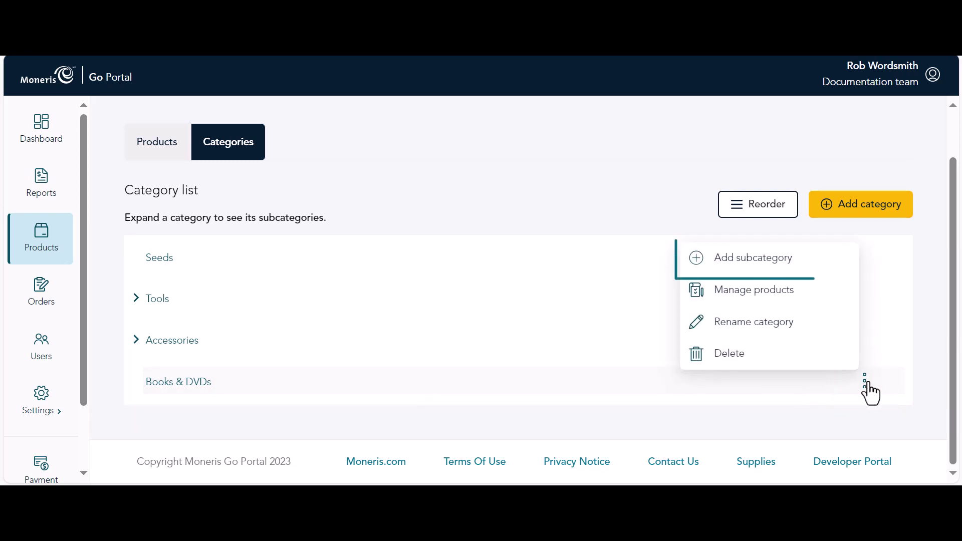
left_click(787, 268)
left_click(537, 264)
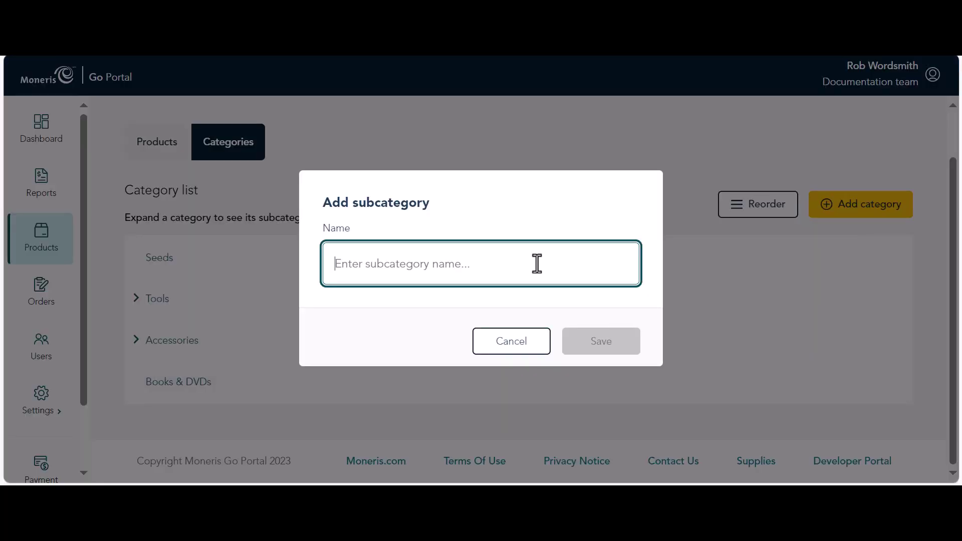
type("Books")
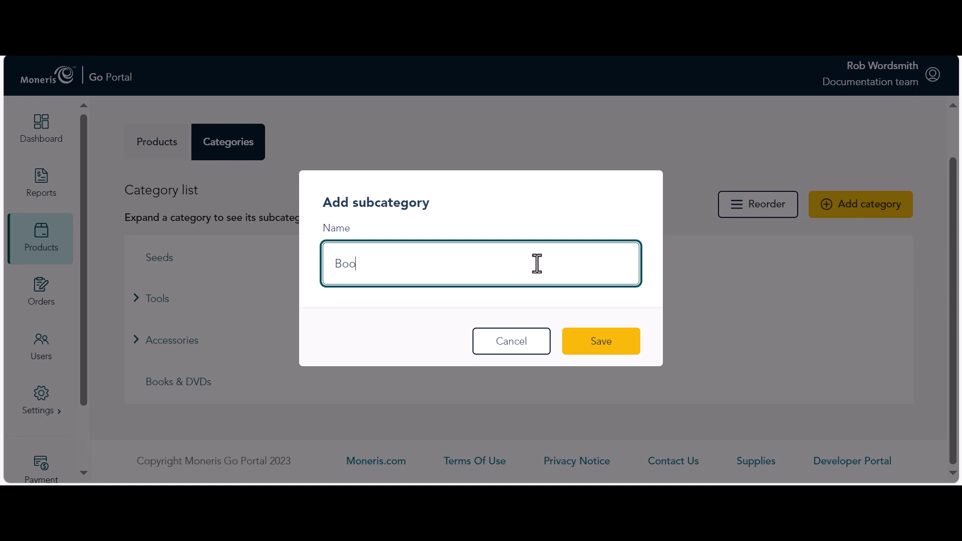
left_click(597, 345)
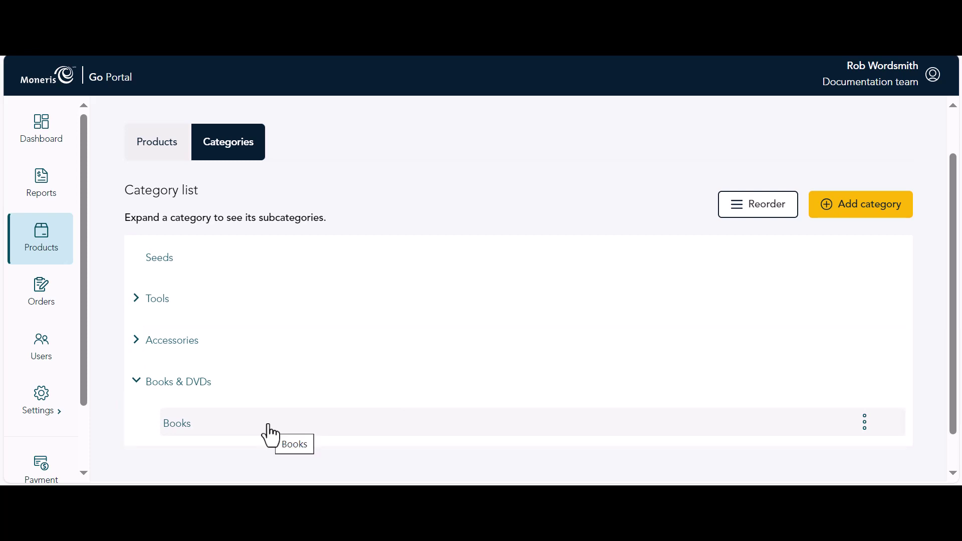
left_click(139, 383)
left_click(139, 382)
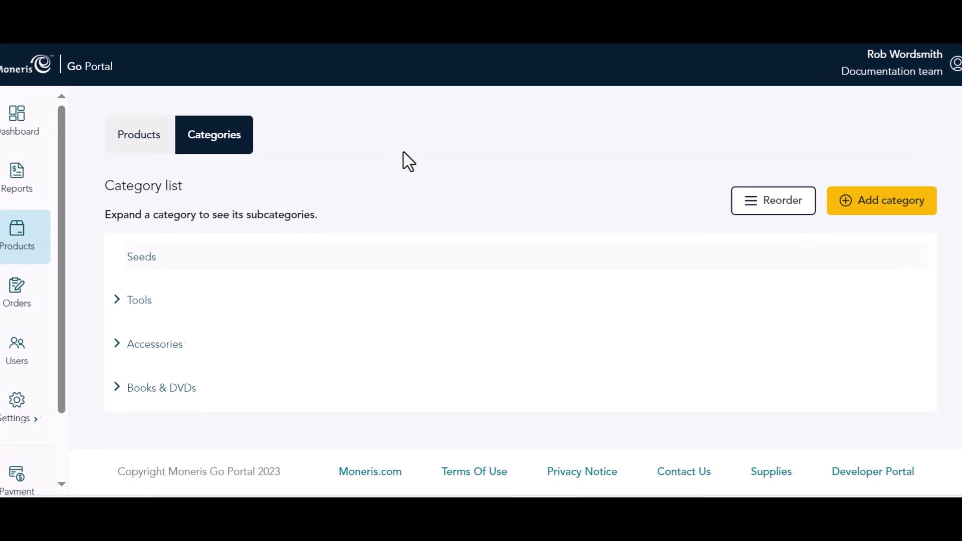
Drag Books & DVDs to the top of the category list, above Seeds.
left_click(799, 191)
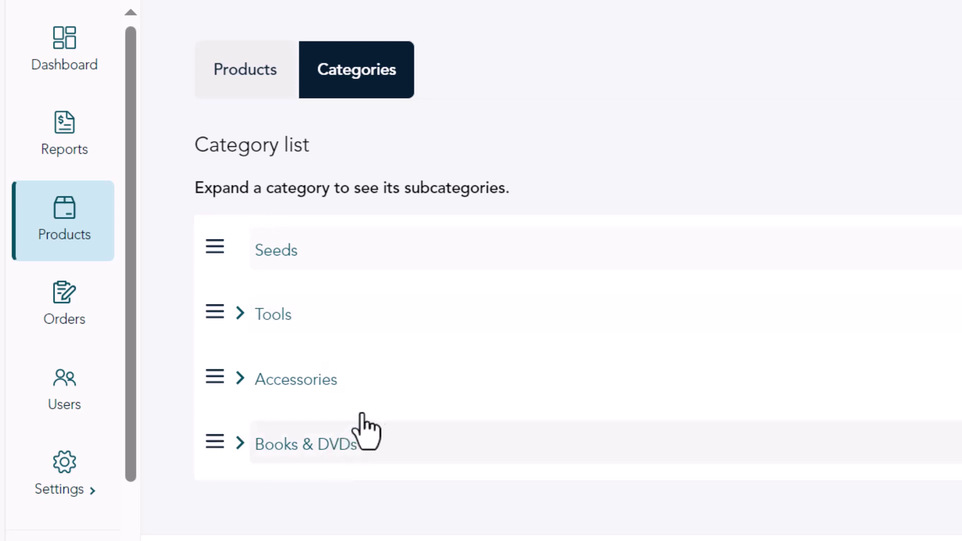
left_click_drag(351, 437, 407, 231)
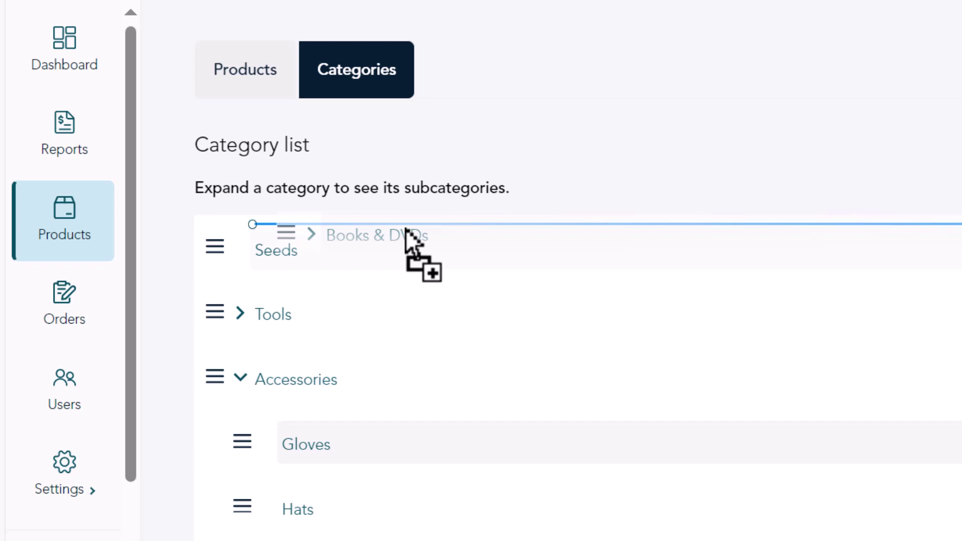
left_click_drag(406, 229, 404, 235)
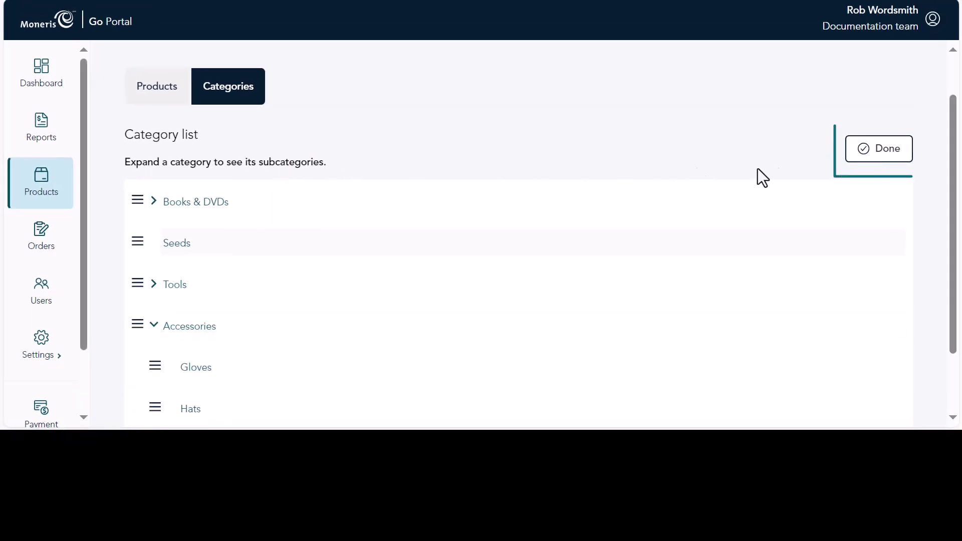
left_click(896, 156)
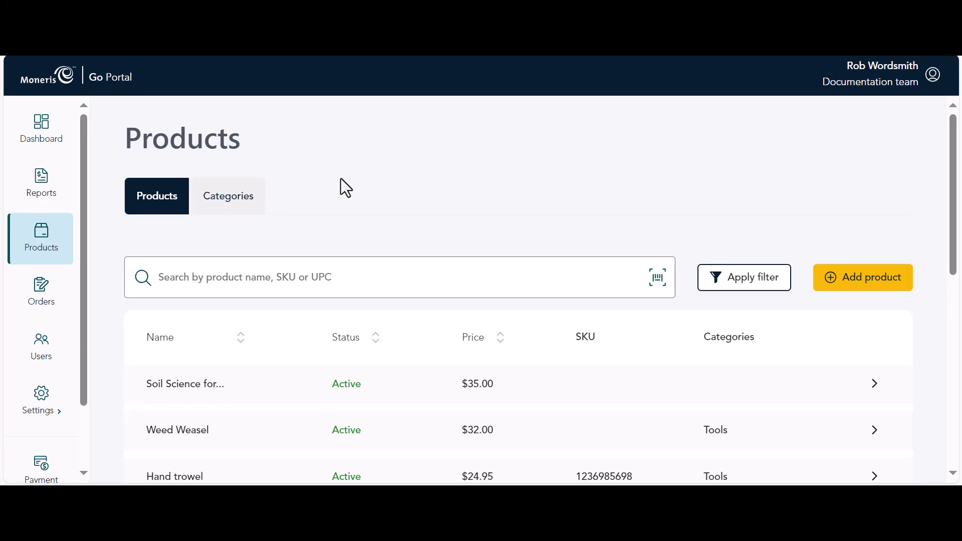
Assign Soil Science for Gardeners to Books & DVDs and its Books subcategory, then save.
left_click(167, 391)
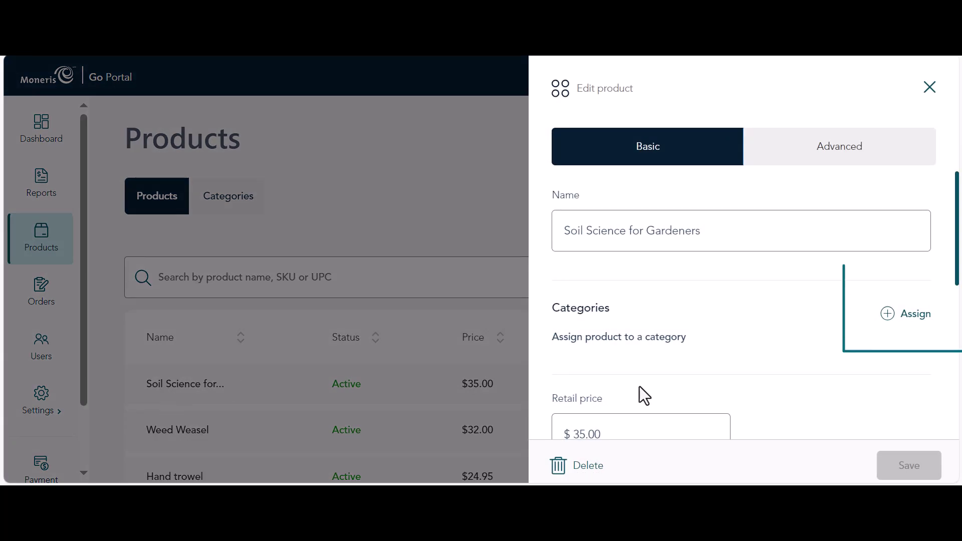
left_click(909, 319)
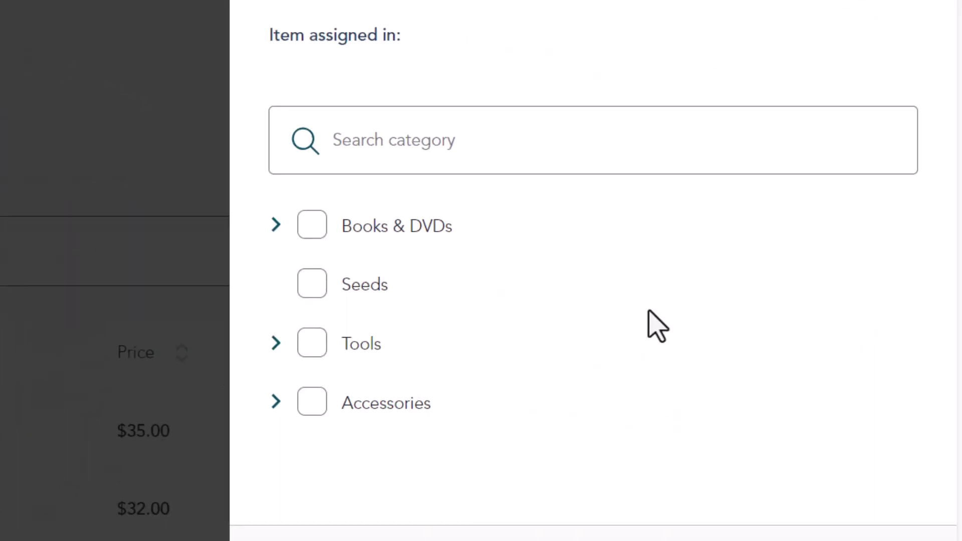
left_click(314, 231)
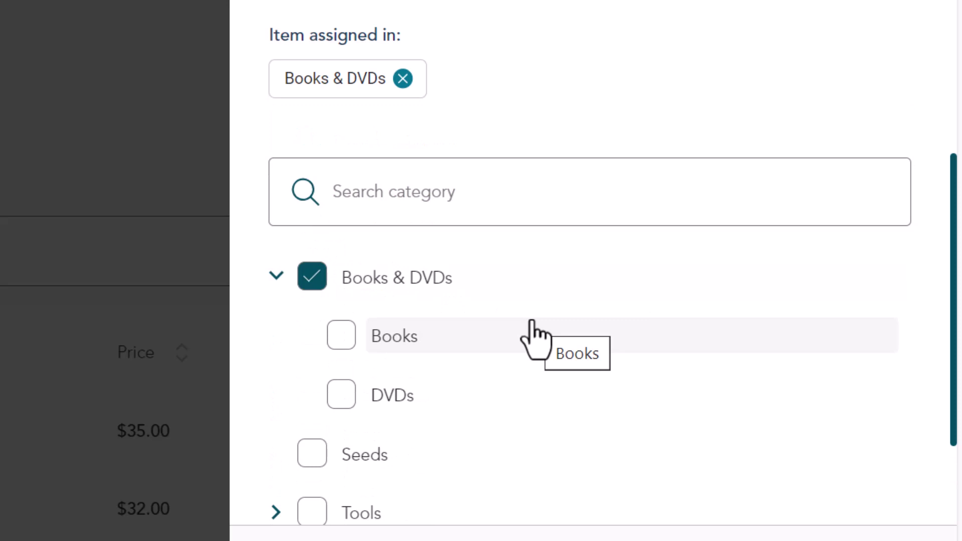
left_click(394, 343)
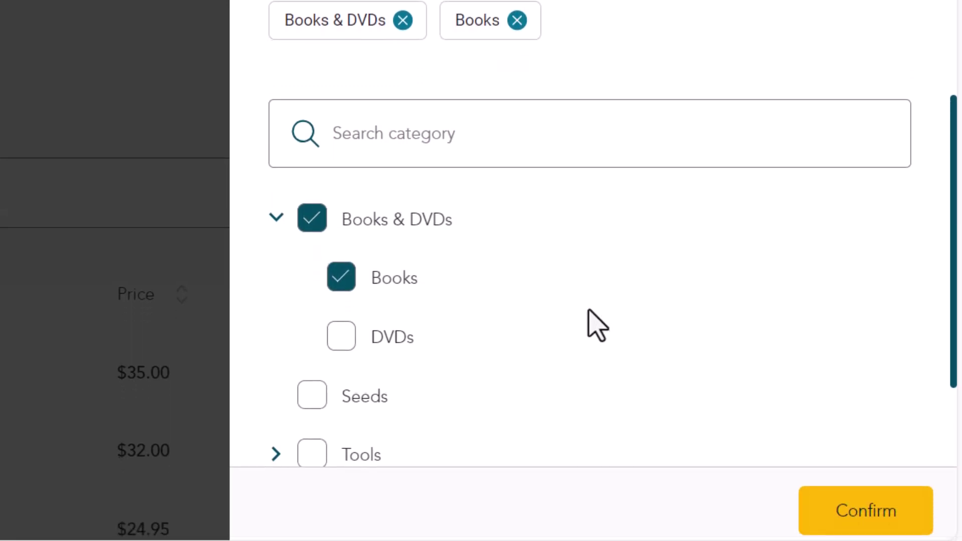
left_click(854, 521)
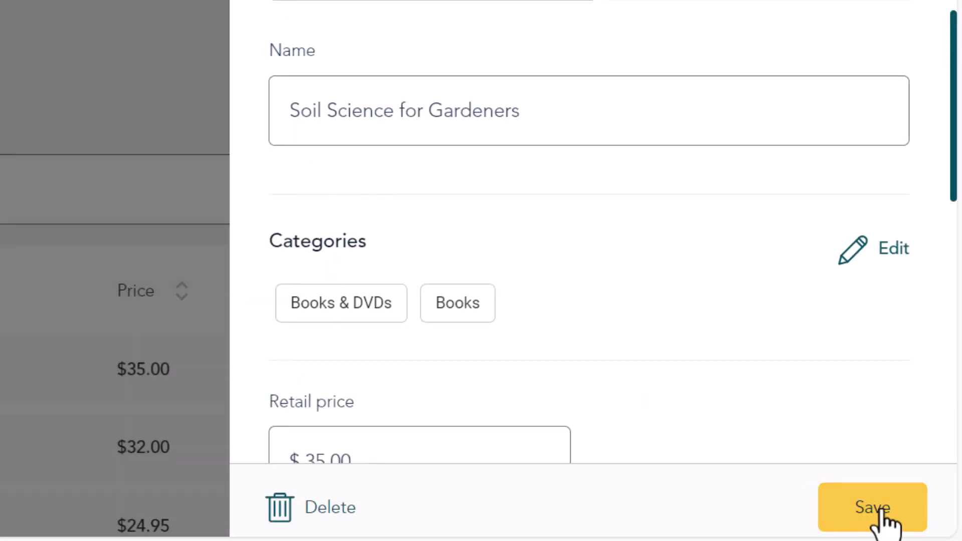
left_click(883, 521)
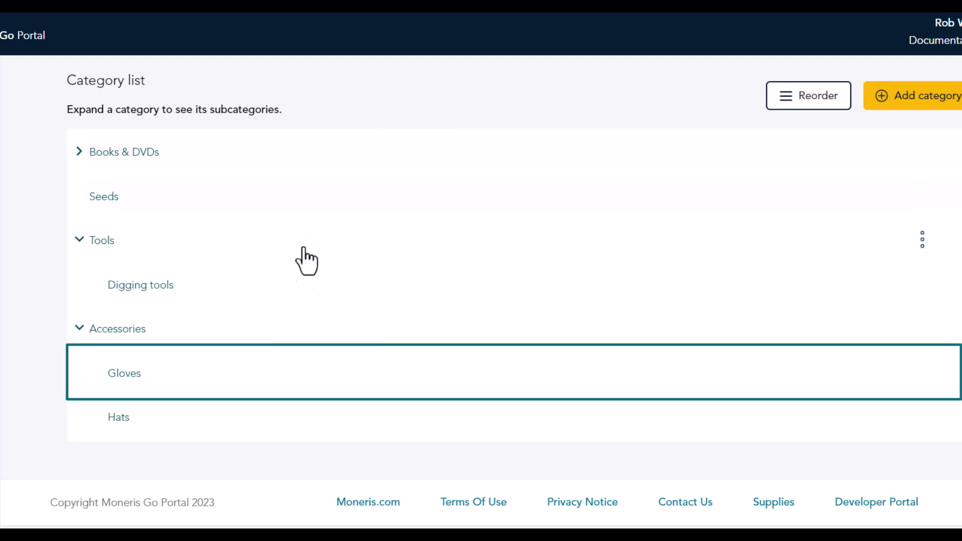
Search 'gloves' and add both gardening glove products to the Gloves subcategory.
left_click(922, 374)
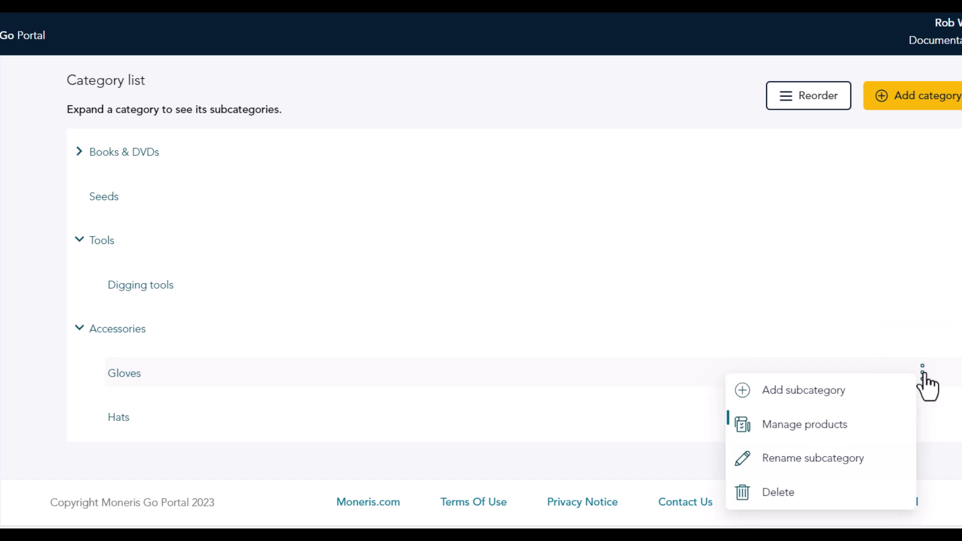
left_click(853, 435)
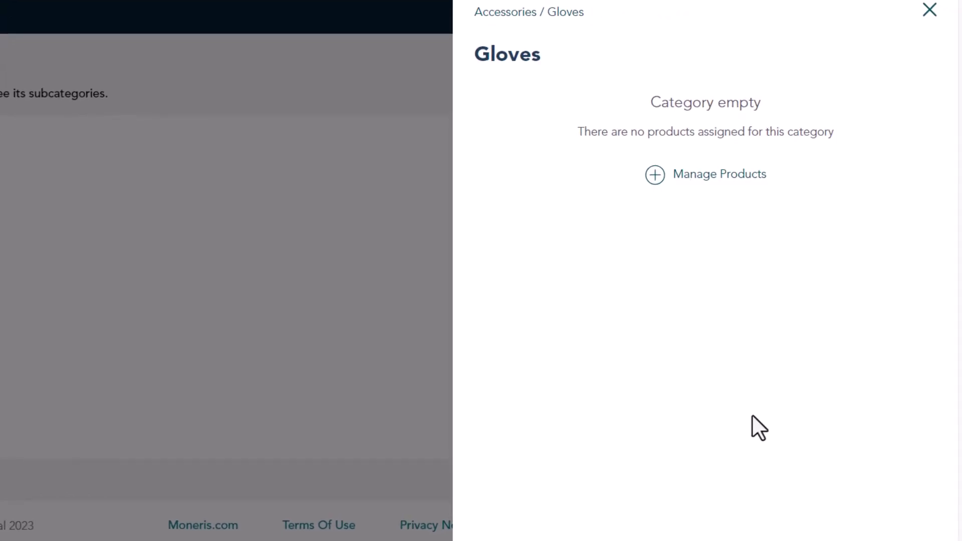
left_click(723, 176)
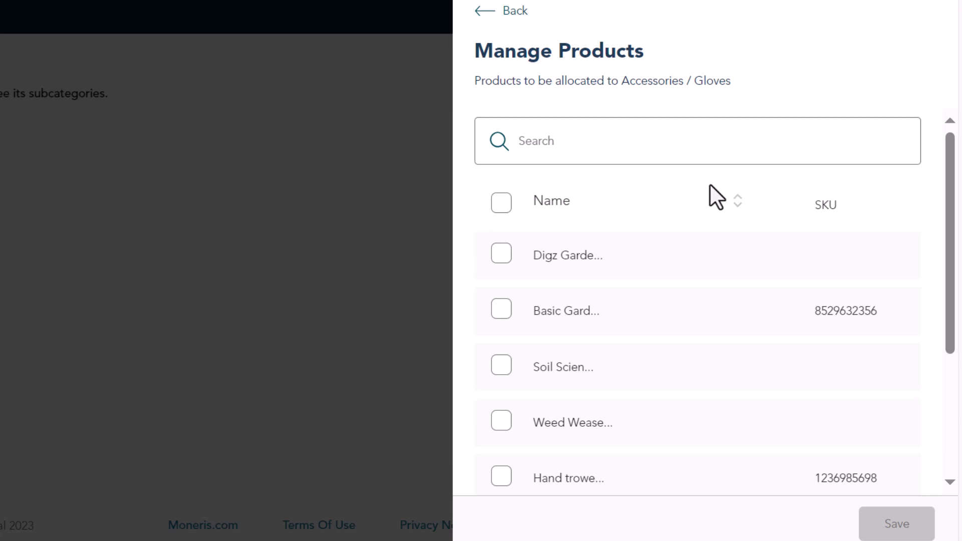
left_click(686, 139)
type("glov")
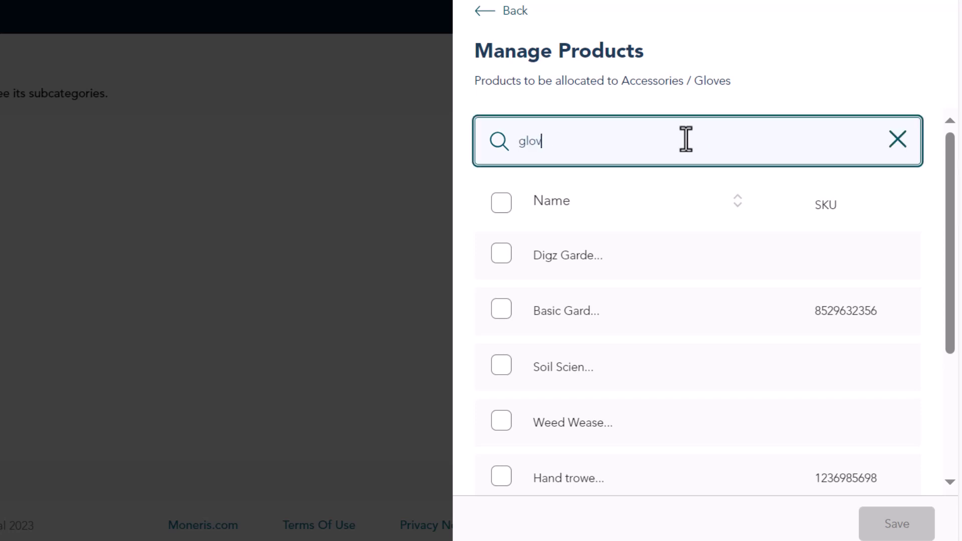
type("es")
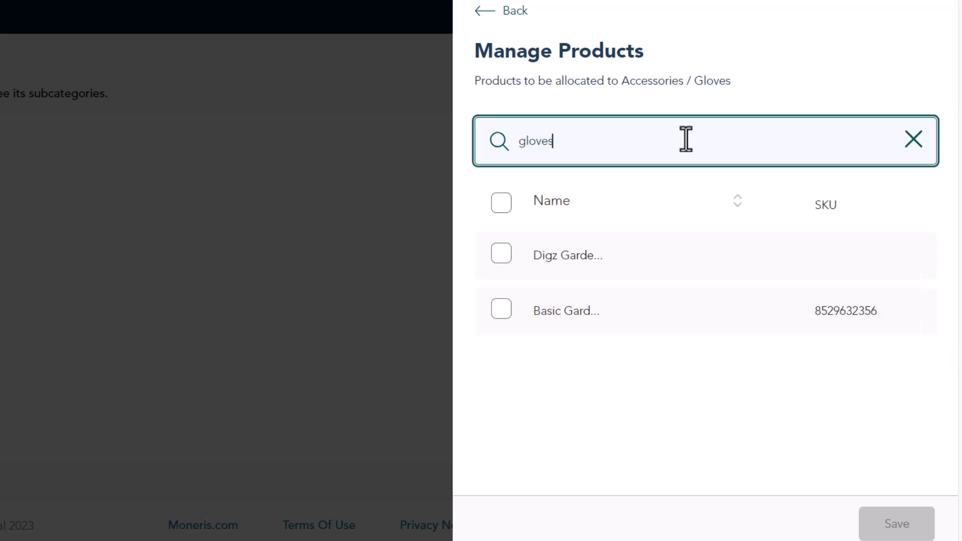
left_click(501, 253)
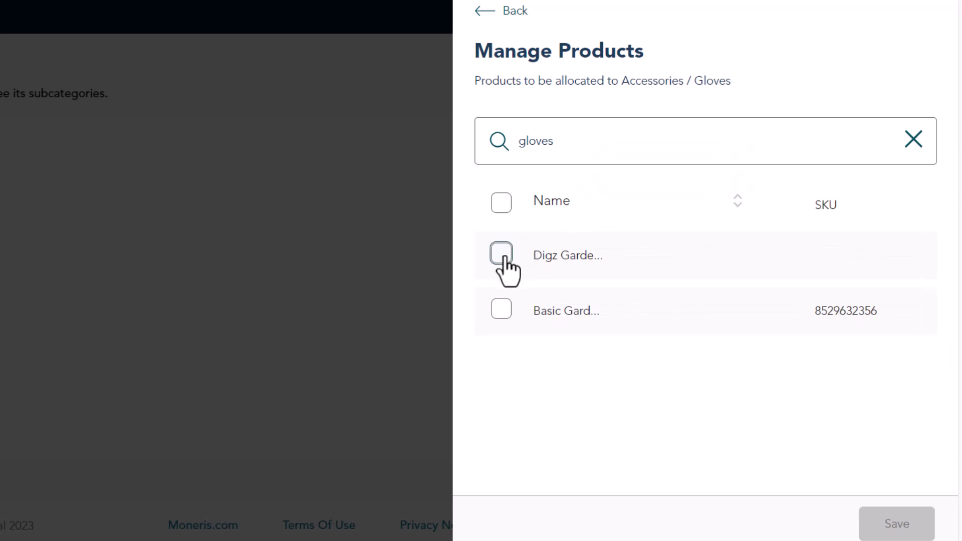
left_click(502, 307)
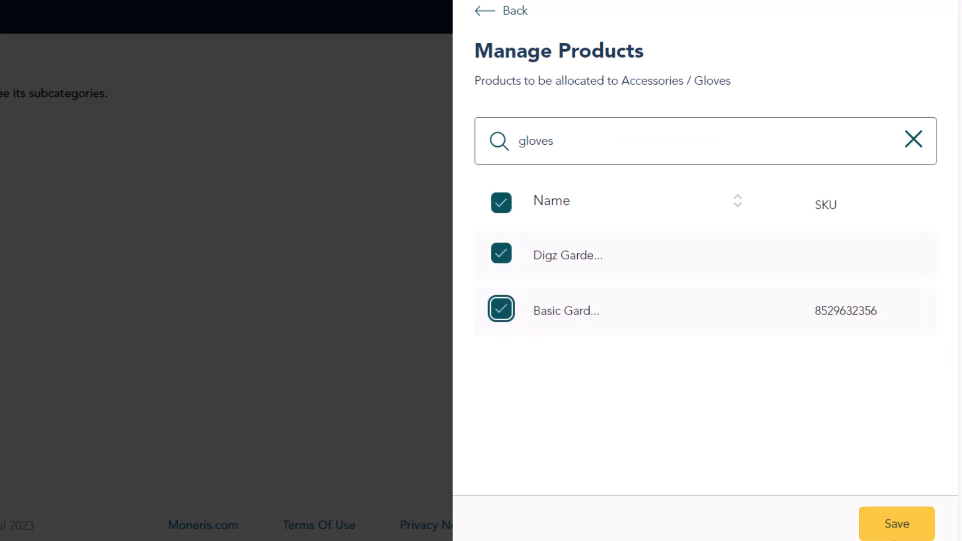
left_click(904, 532)
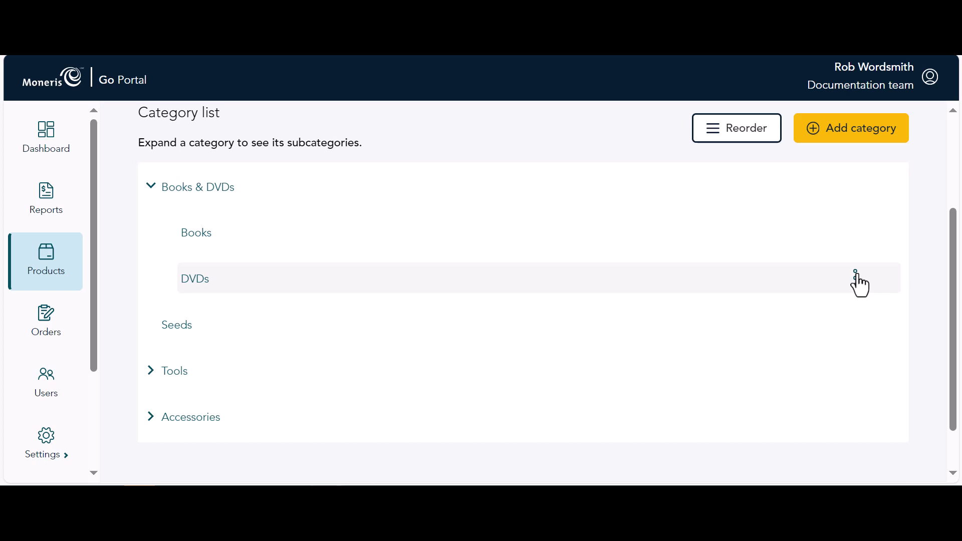
Delete the DVDs subcategory under Books & DVDs and confirm the deletion.
left_click(855, 276)
left_click(723, 417)
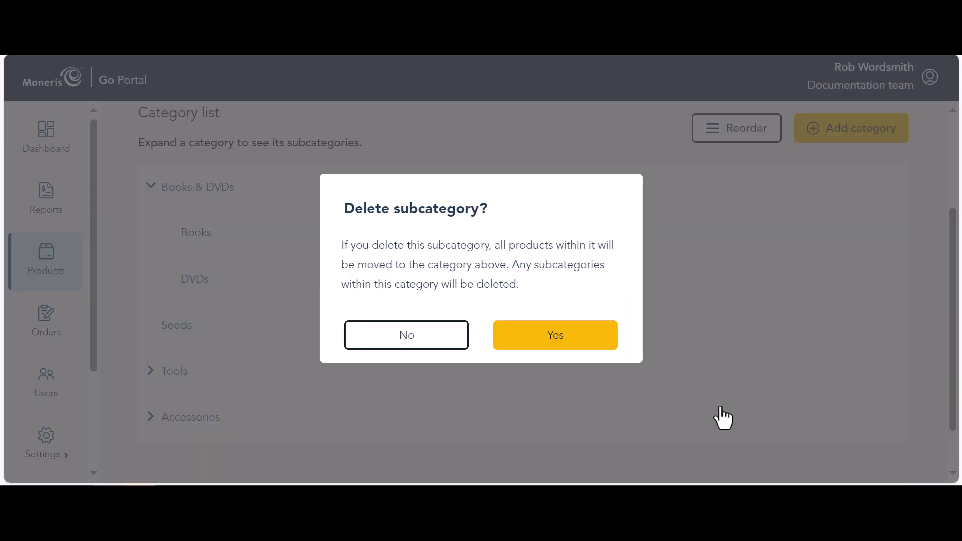
left_click(616, 339)
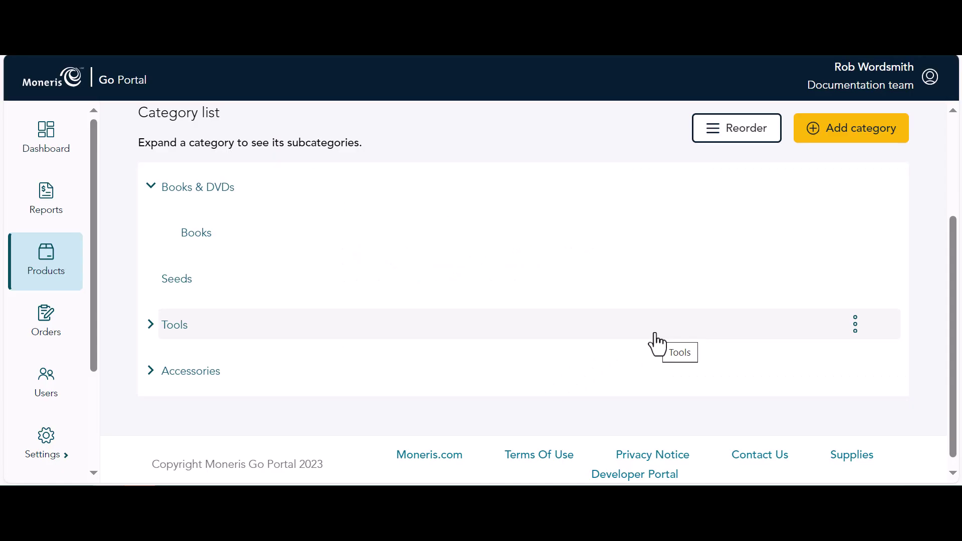